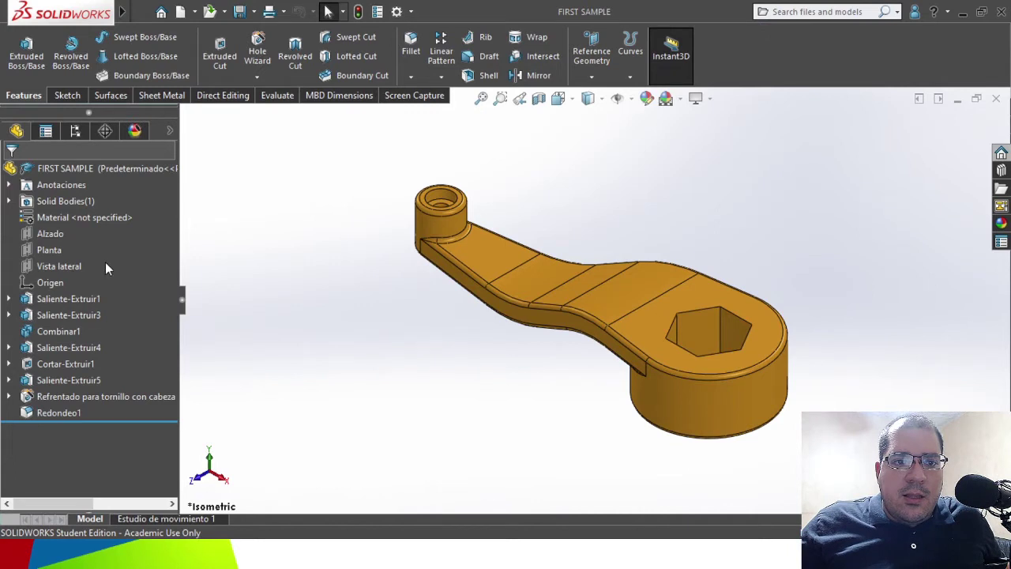
- Bring up the MBD Dimensions tools in the CommandManager for the crank arm part
click(335, 97)
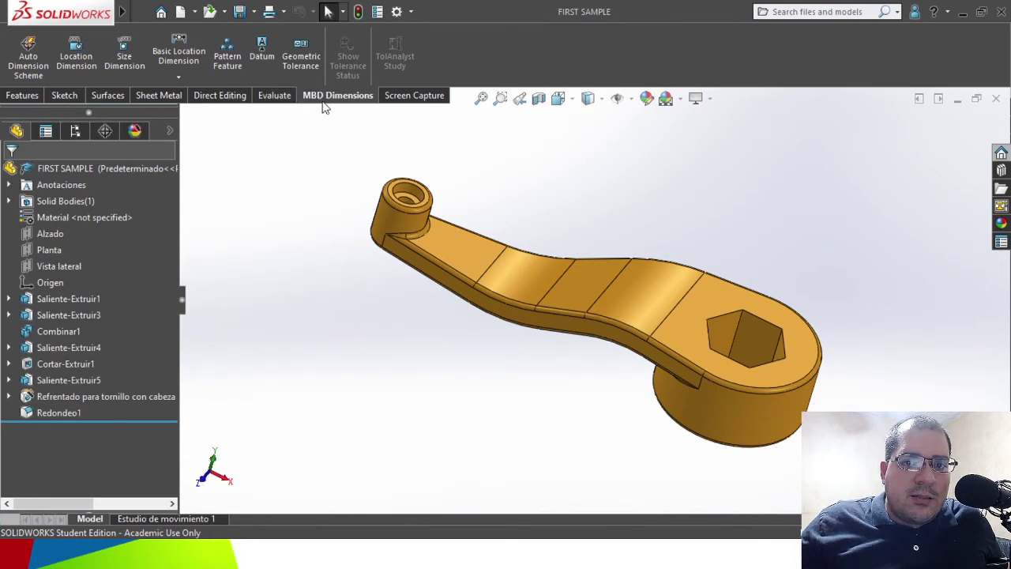
- Show the DimXpertManager tree and launch Auto Dimension Scheme for the crank arm
click(104, 132)
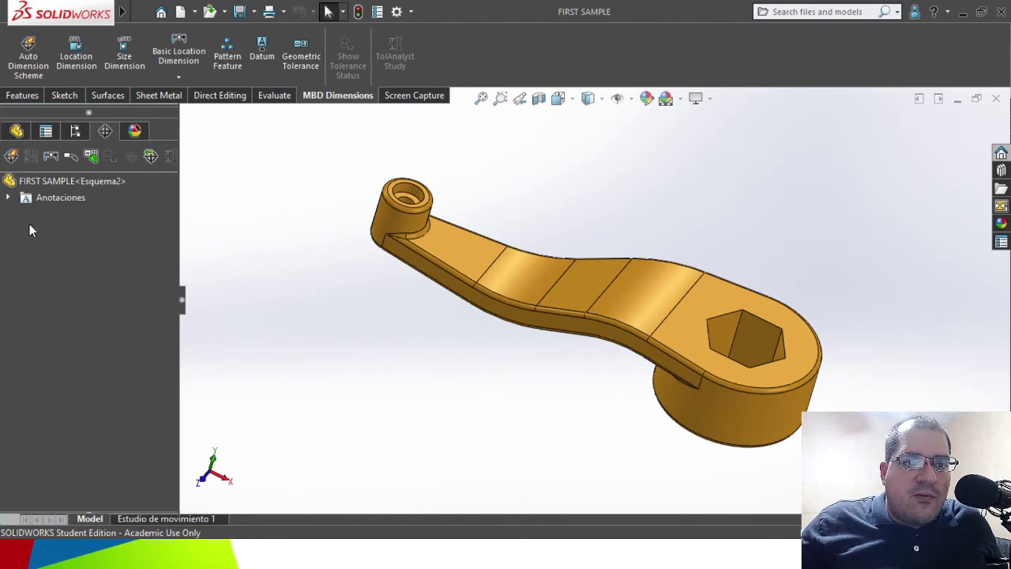
click(12, 158)
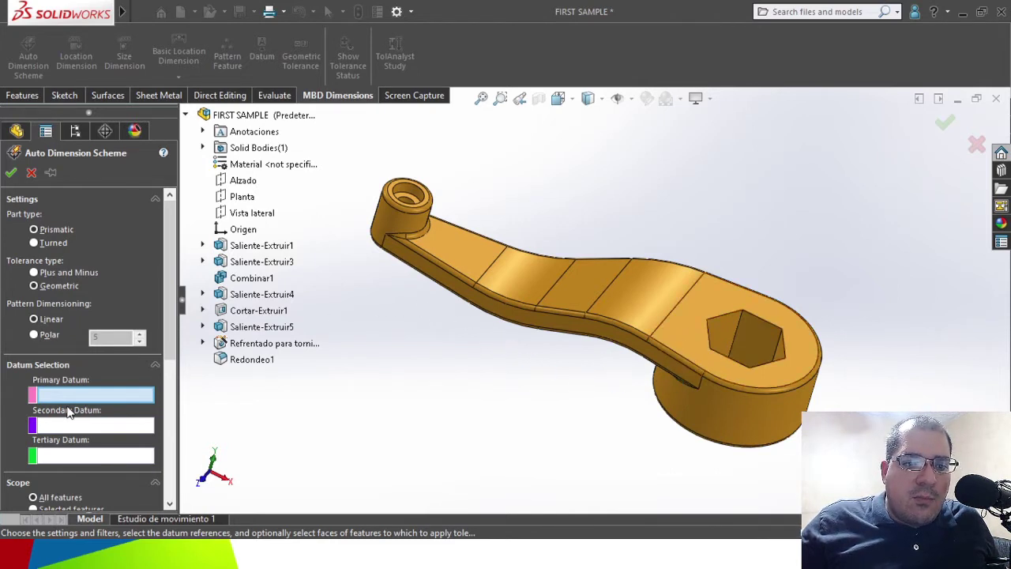
- Assign datums: socket end face primary, Alzado plane secondary, Vista lateral plane tertiary
middle_drag(447, 424, 714, 343)
click(709, 338)
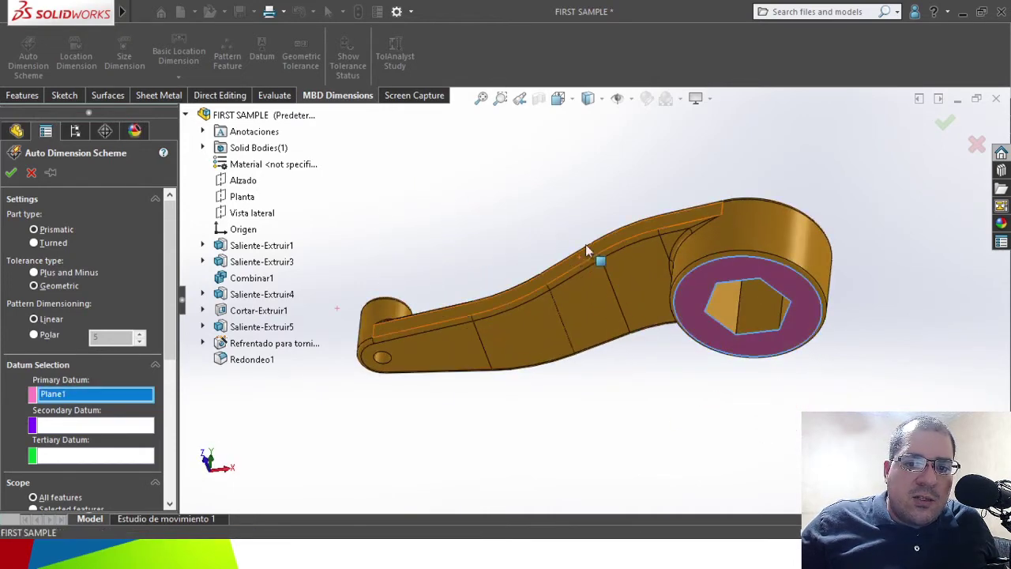
middle_drag(469, 437, 261, 442)
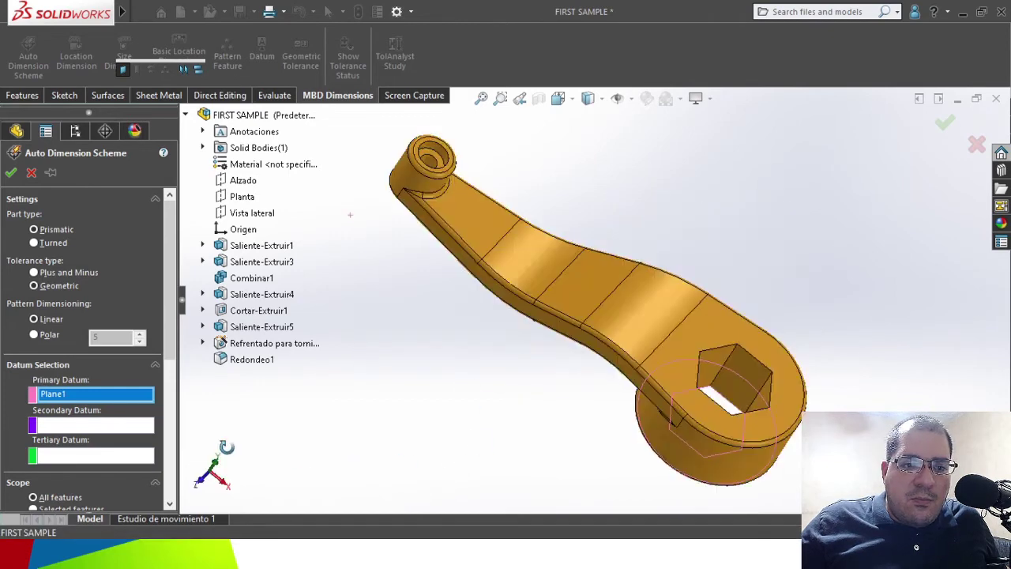
click(72, 428)
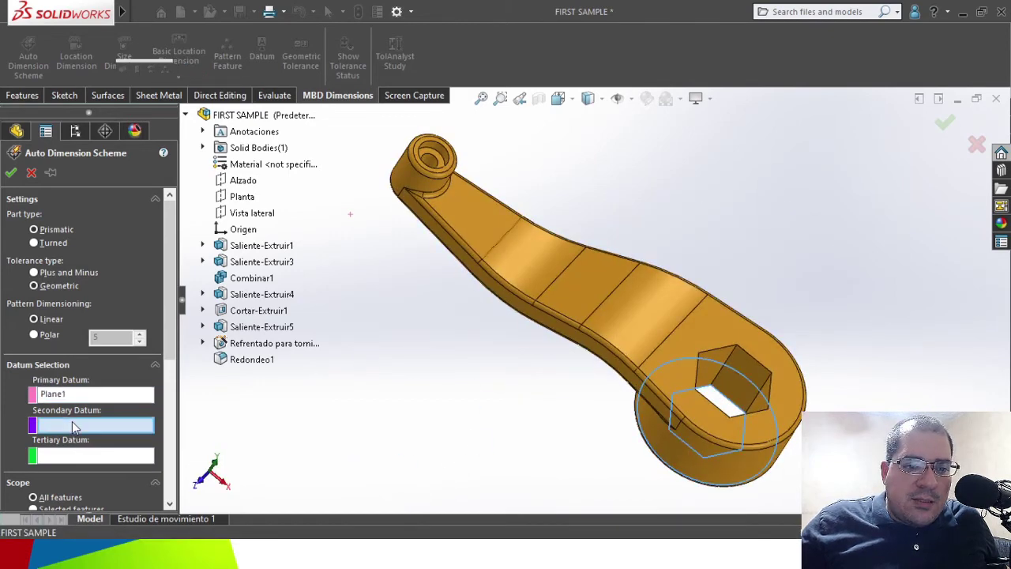
click(241, 222)
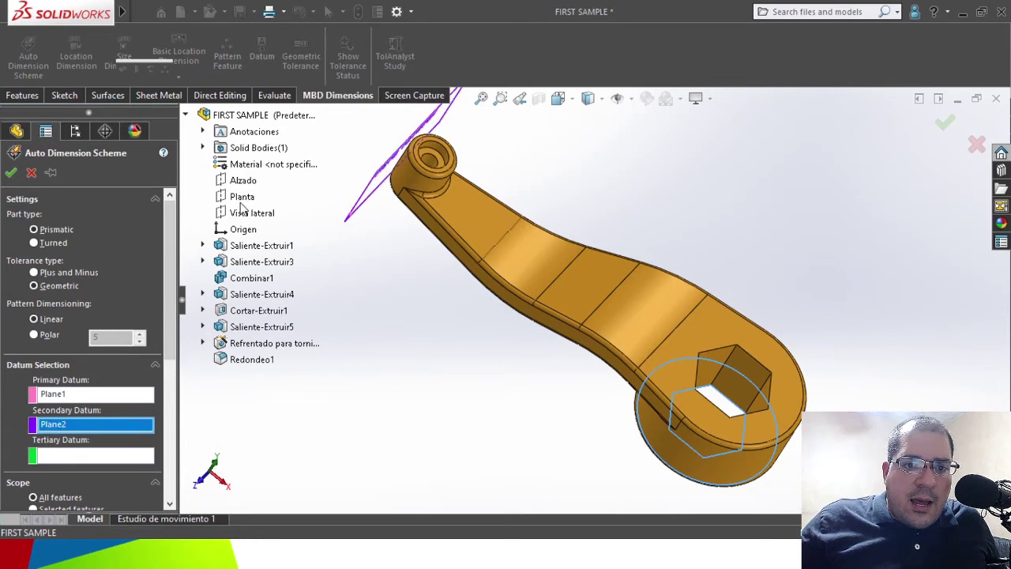
click(241, 199)
click(240, 183)
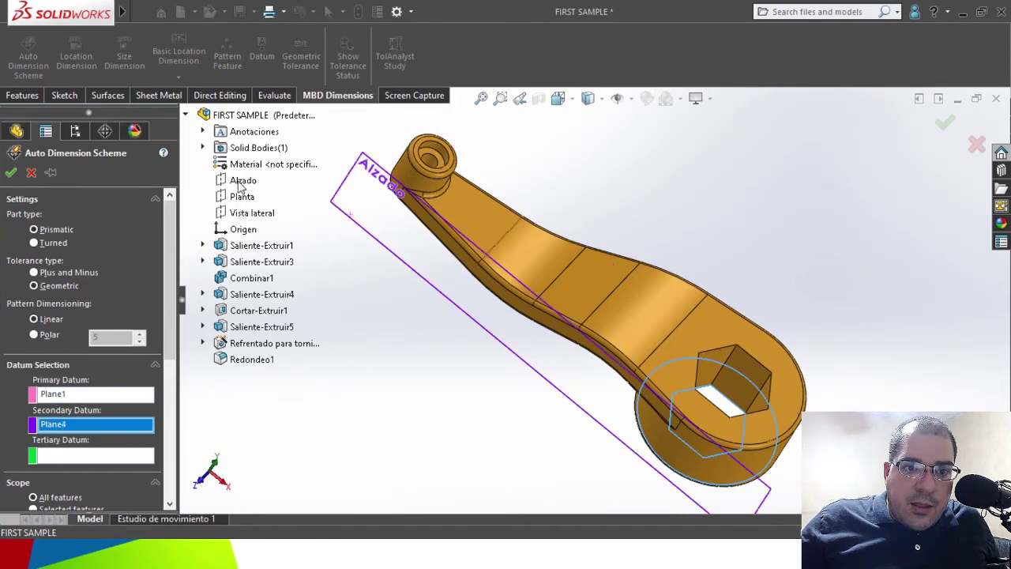
middle_drag(434, 302, 461, 253)
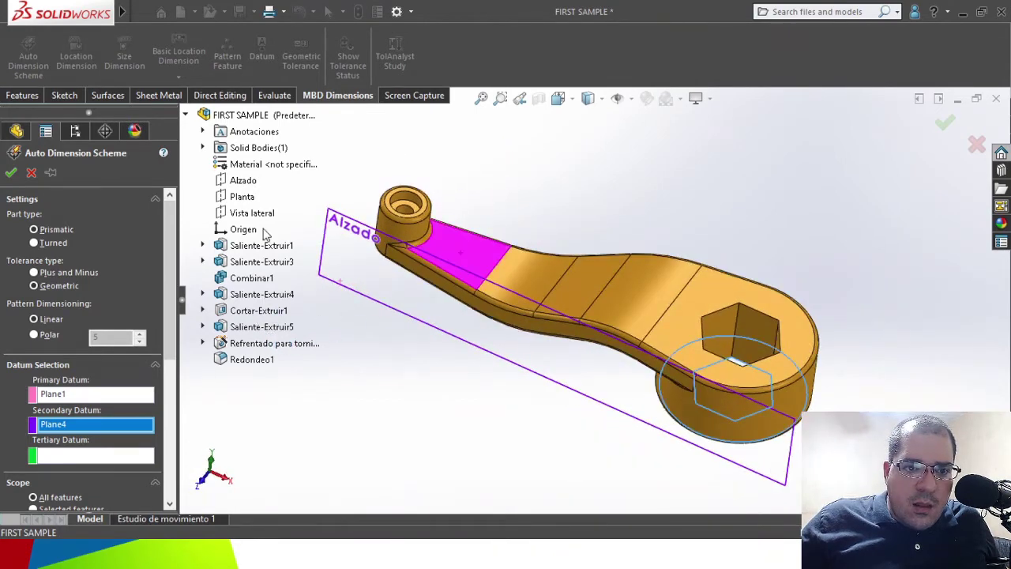
click(71, 455)
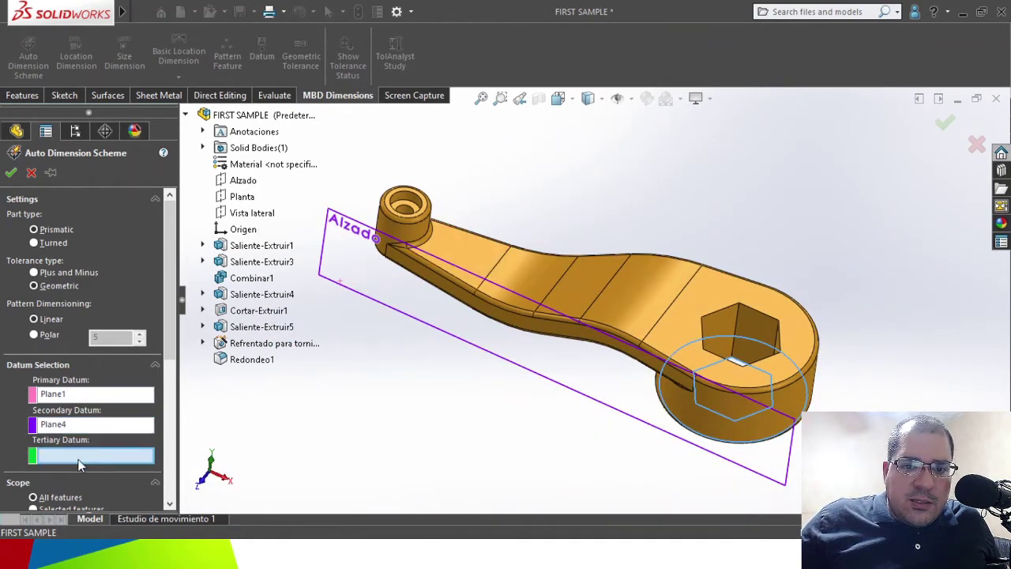
click(245, 218)
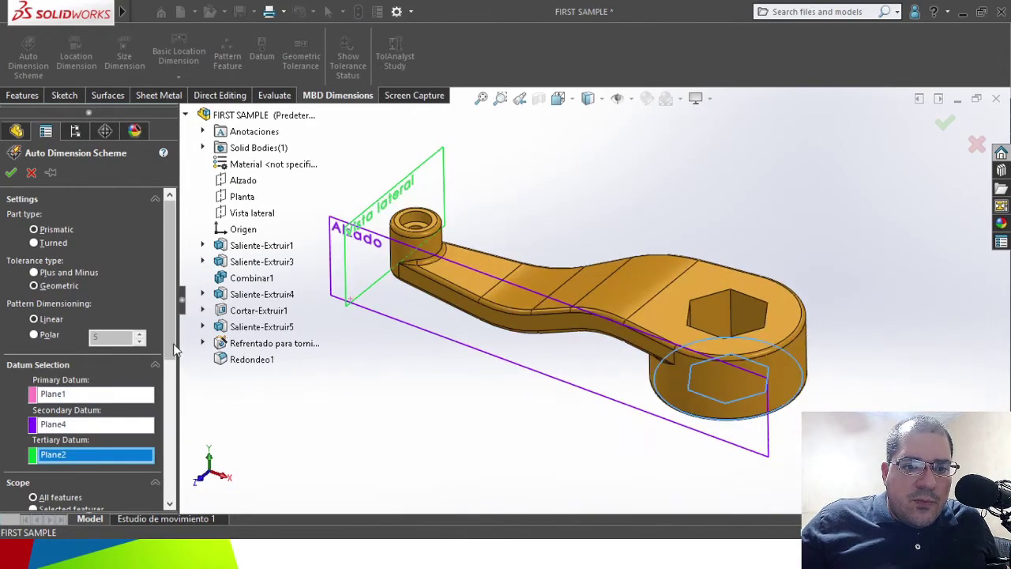
- Review the scope and feature filters, then apply the auto dimension scheme to the crank arm
scroll(169, 427, down, 5)
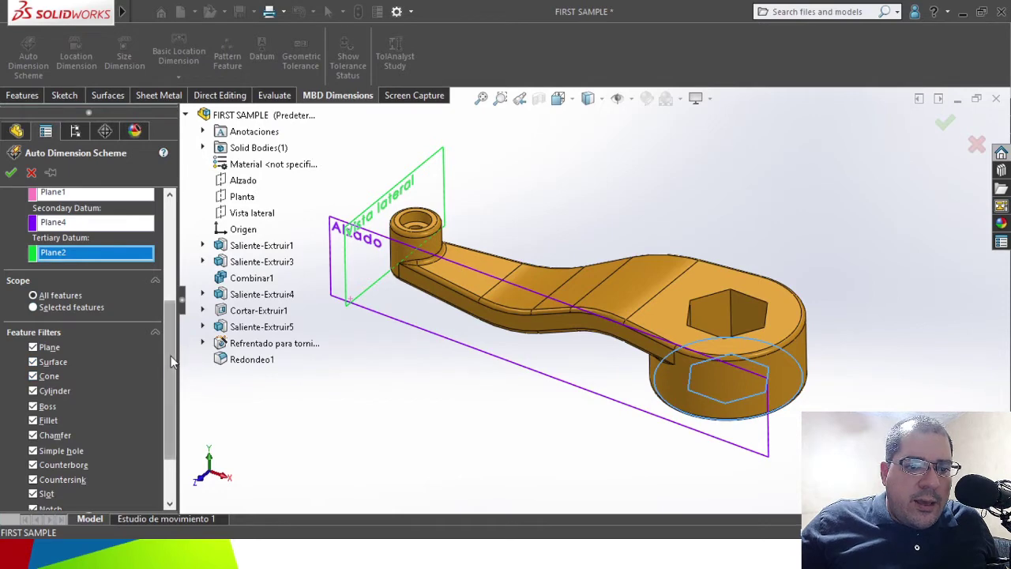
scroll(158, 426, down, 3)
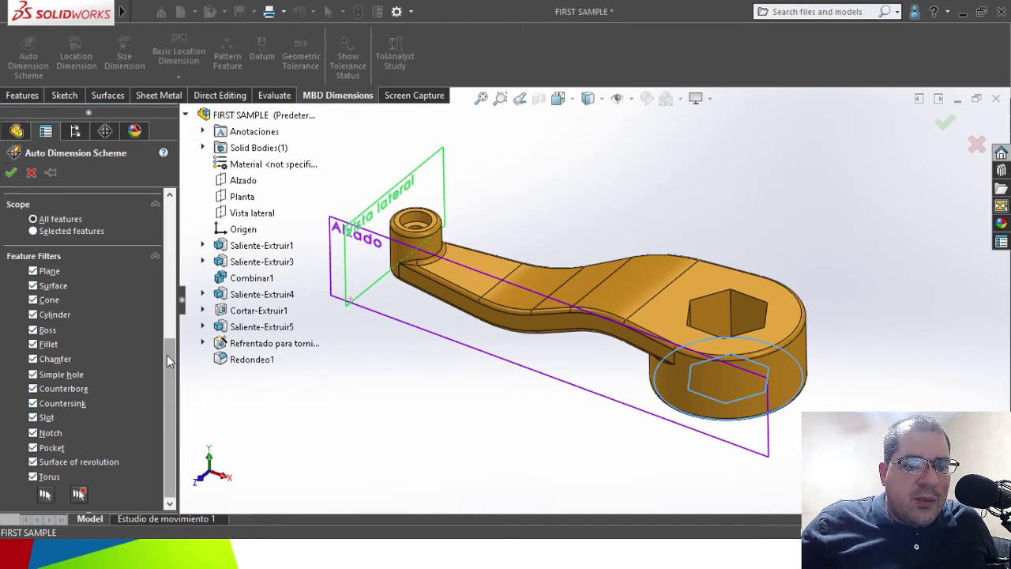
drag(167, 354, 157, 167)
click(11, 172)
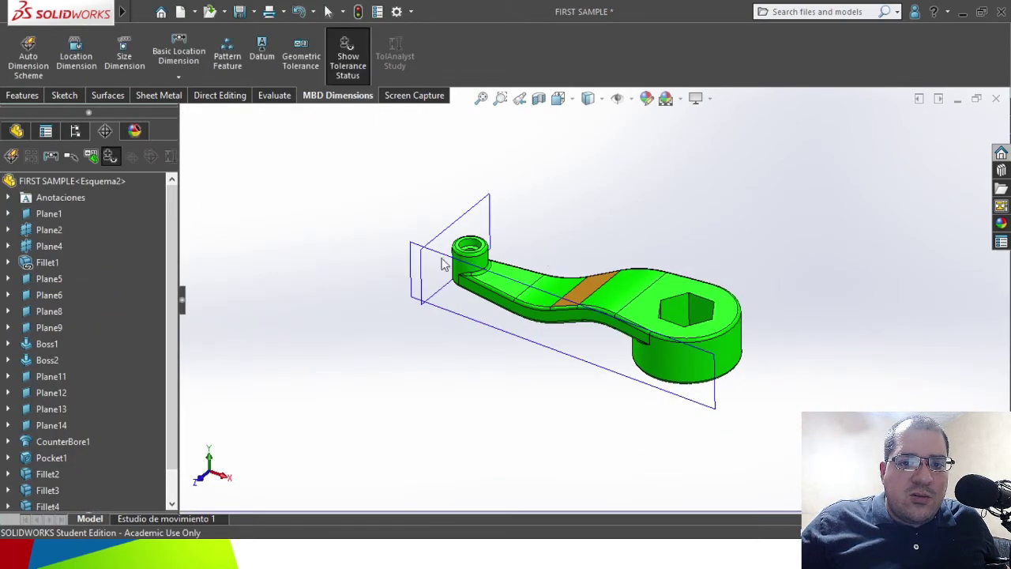
- Review the annotated crank arm from side and top views, then close it
click(17, 132)
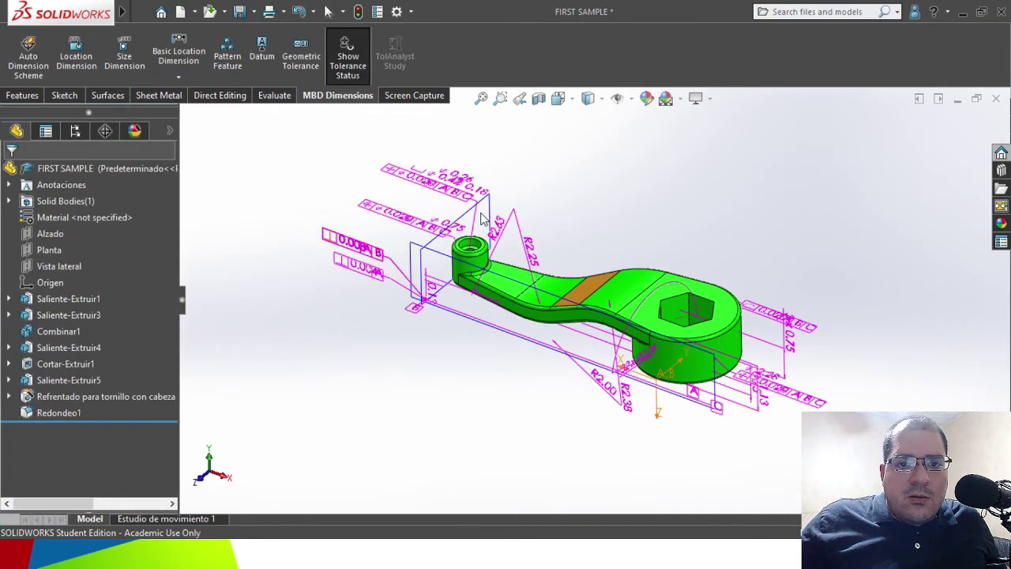
middle_drag(485, 221, 514, 251)
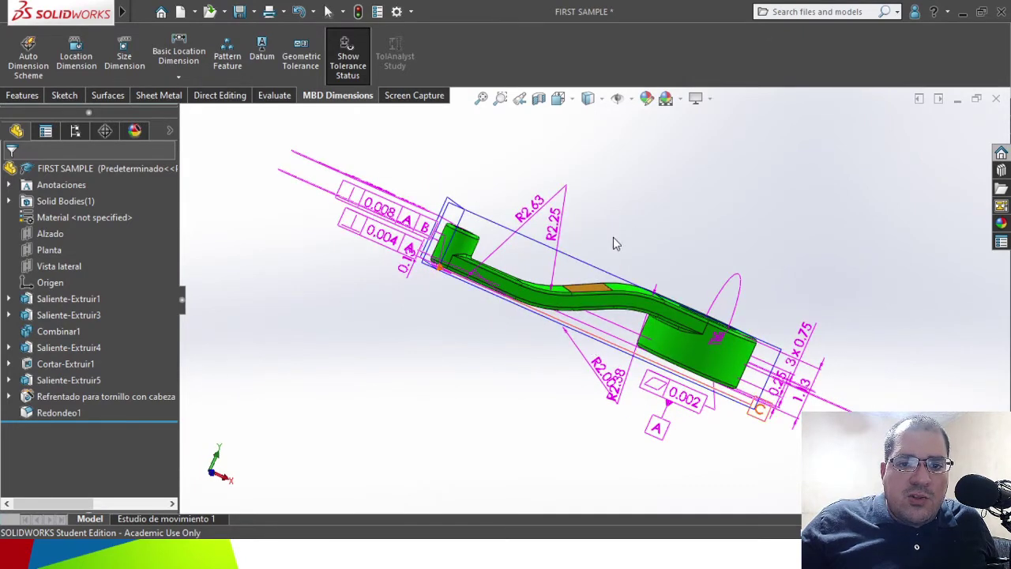
middle_drag(569, 289, 580, 203)
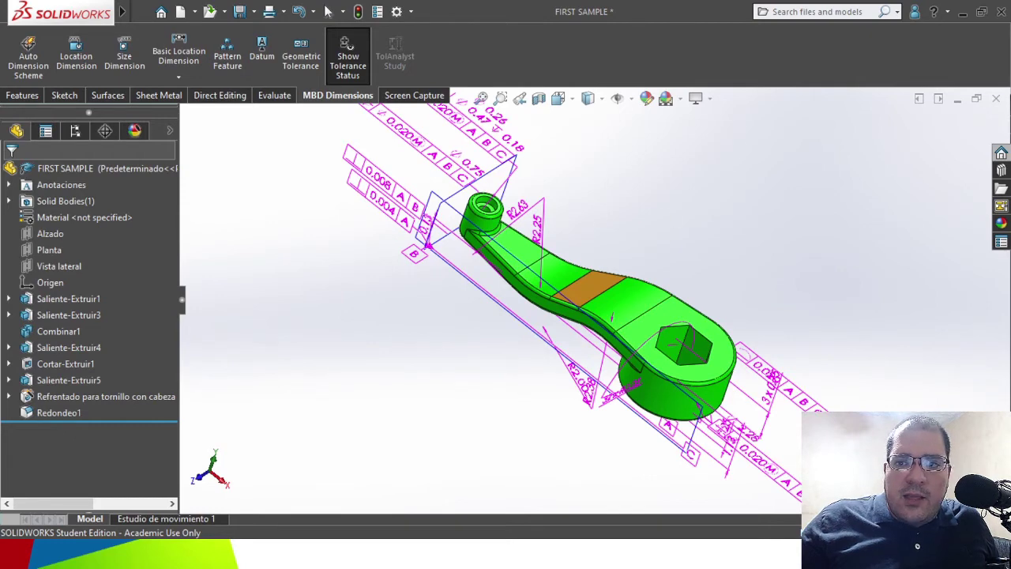
click(996, 99)
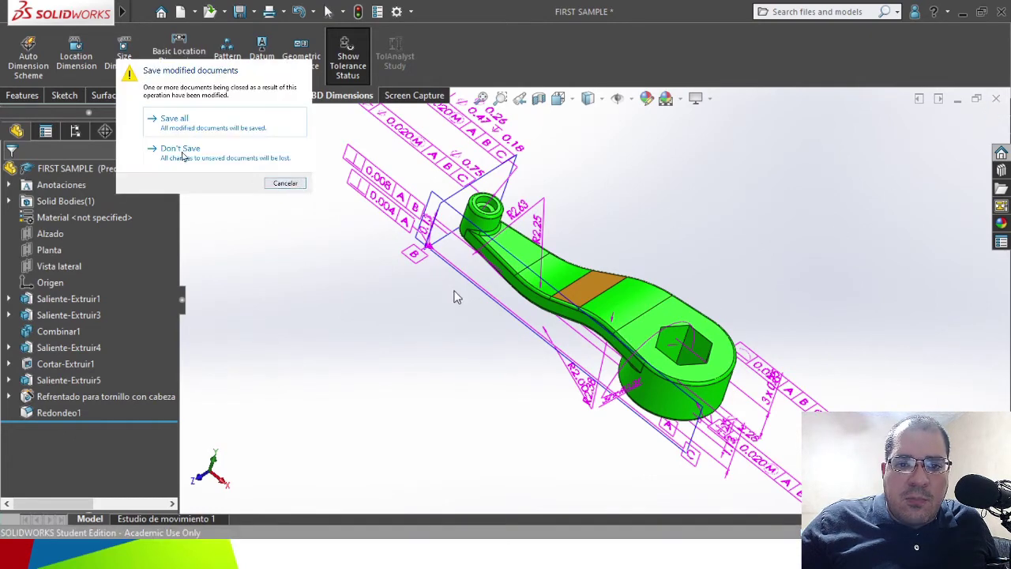
- Dismiss the save prompt and start a location dimension from the block's DimXpertManager
key(Escape)
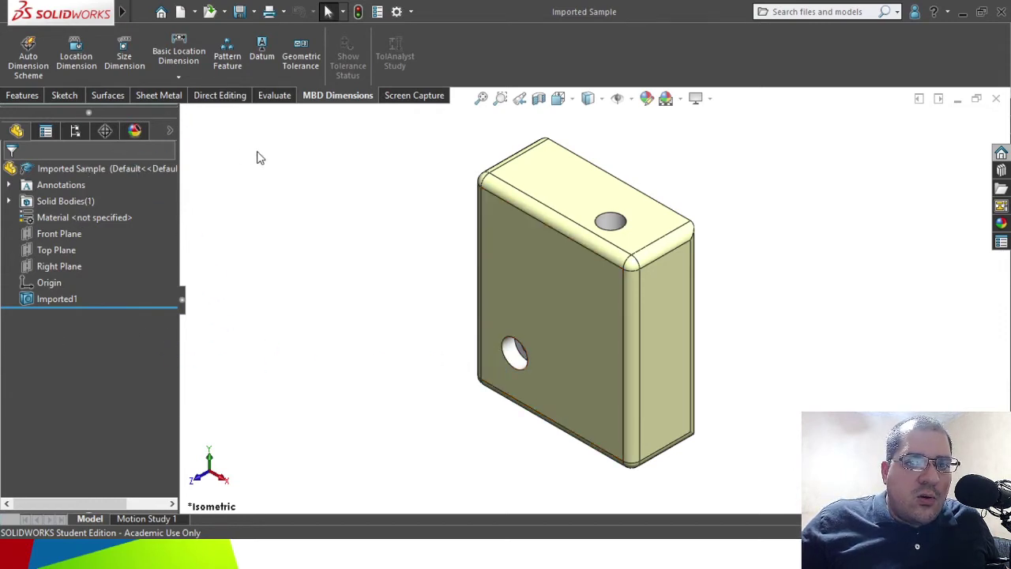
click(107, 132)
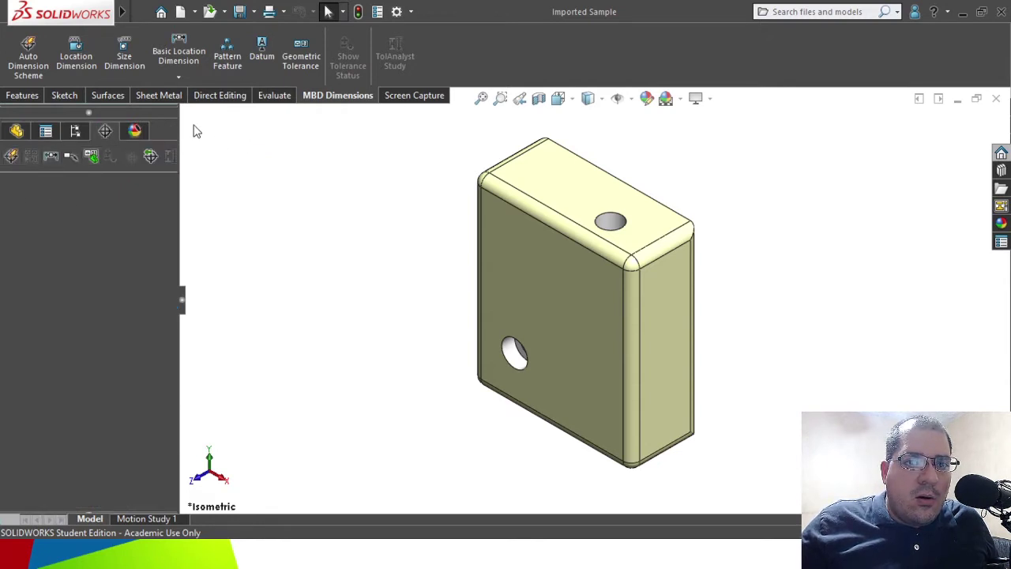
click(77, 65)
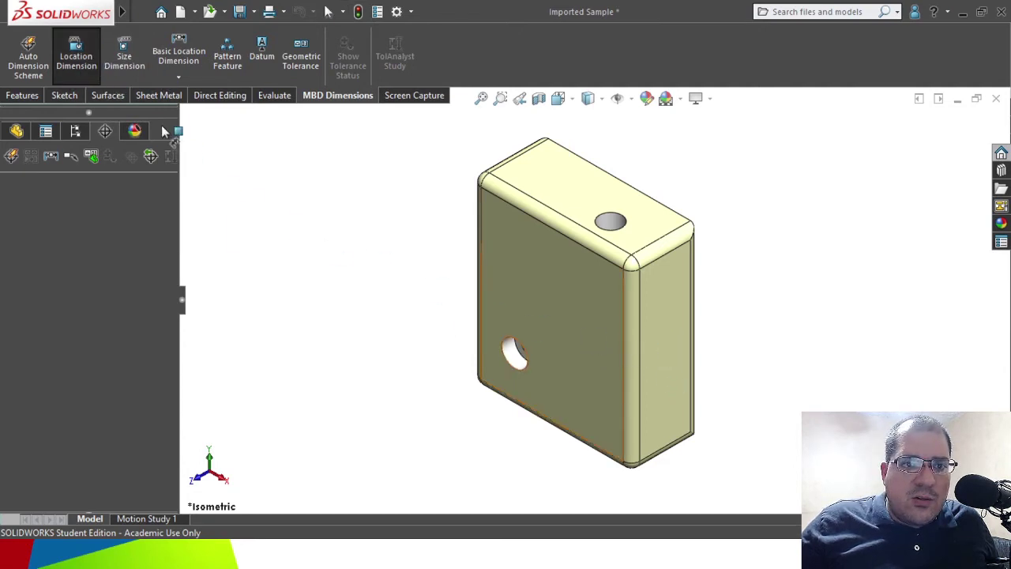
- Dimension the 9.60 distance between the block's two opposite faces
middle_drag(529, 343, 568, 263)
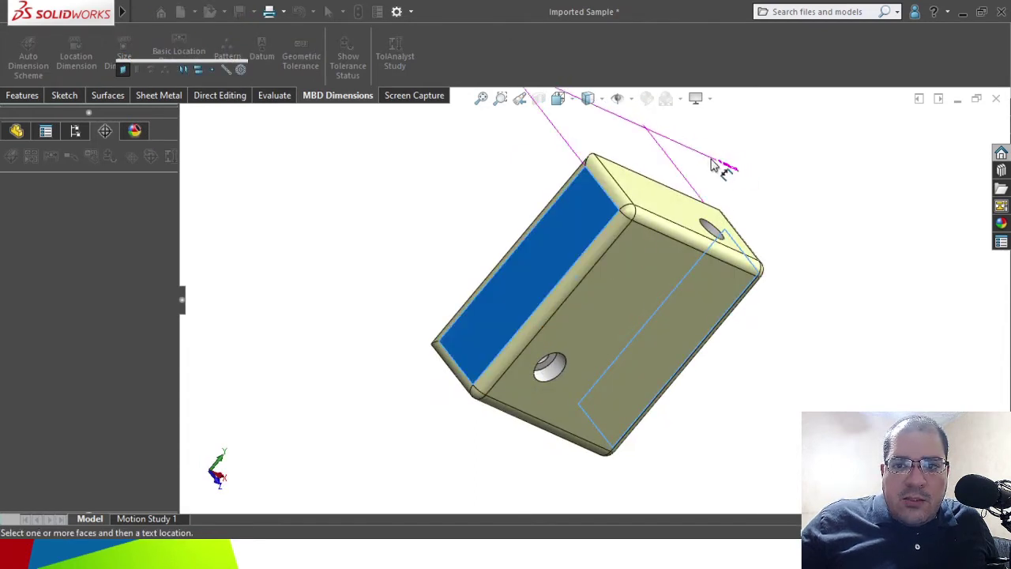
click(609, 146)
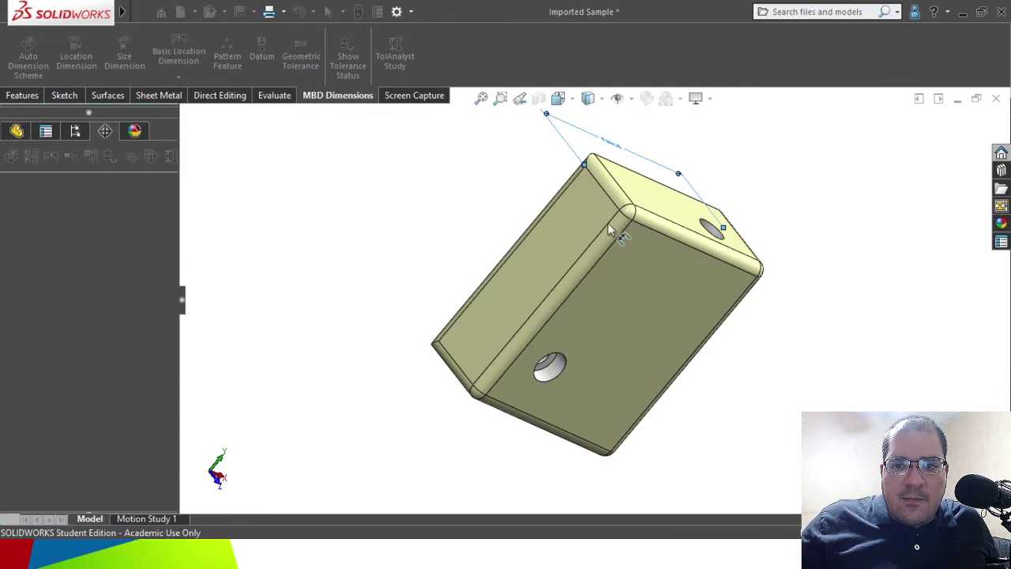
click(543, 304)
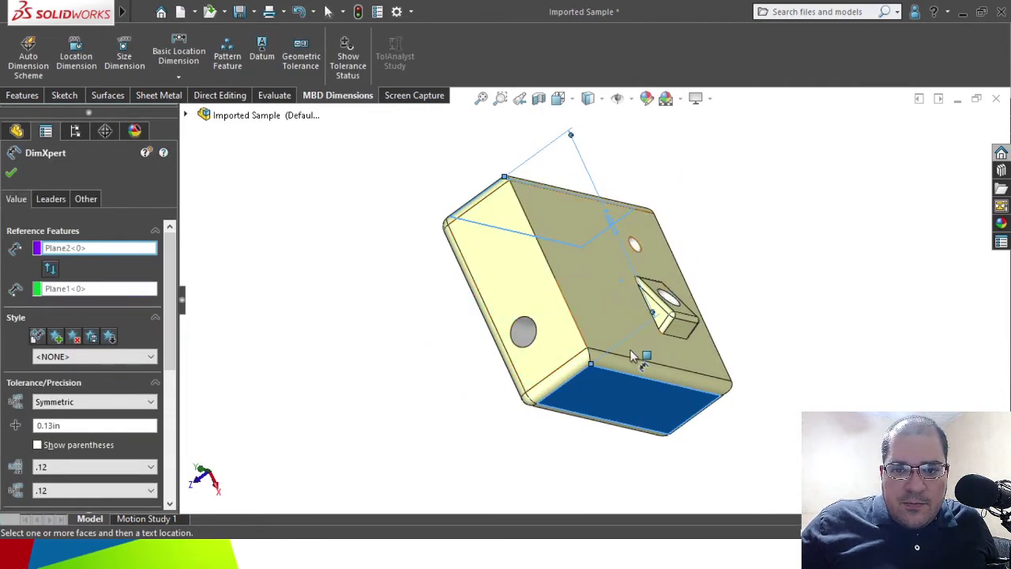
click(463, 386)
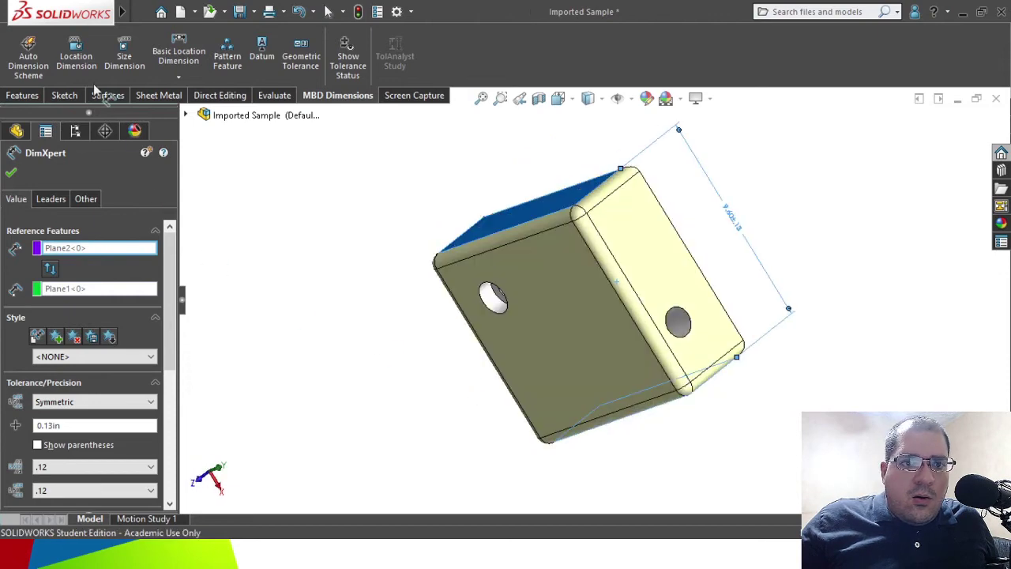
- Add a size callout for the counterbored hole, placed left of the block
click(107, 52)
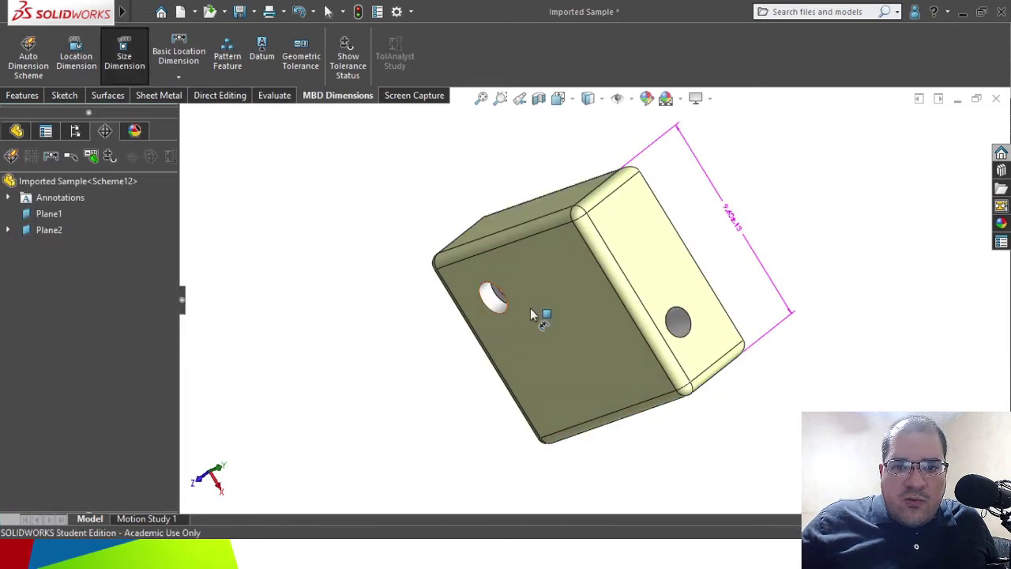
scroll(514, 315, down, 3)
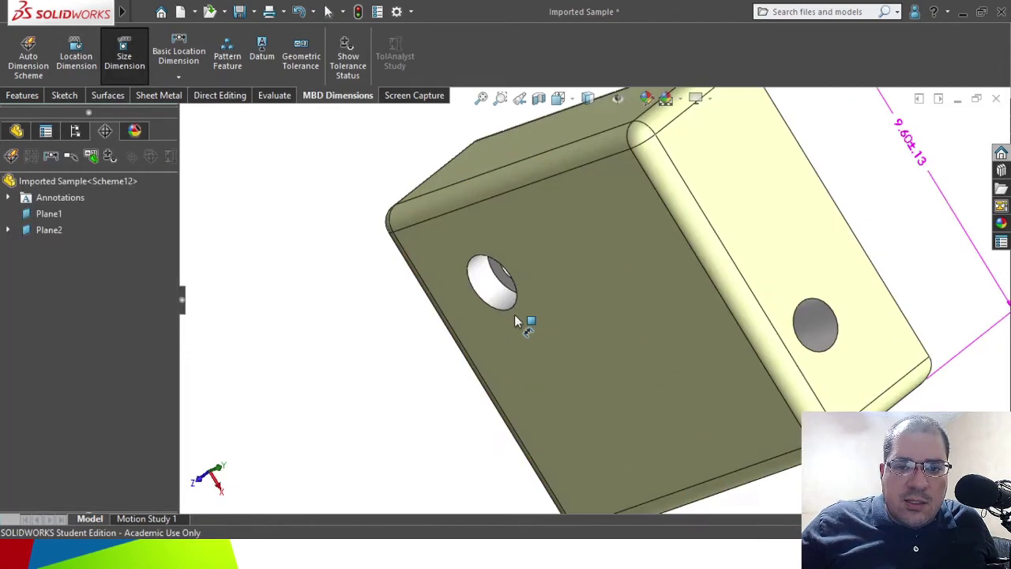
click(497, 293)
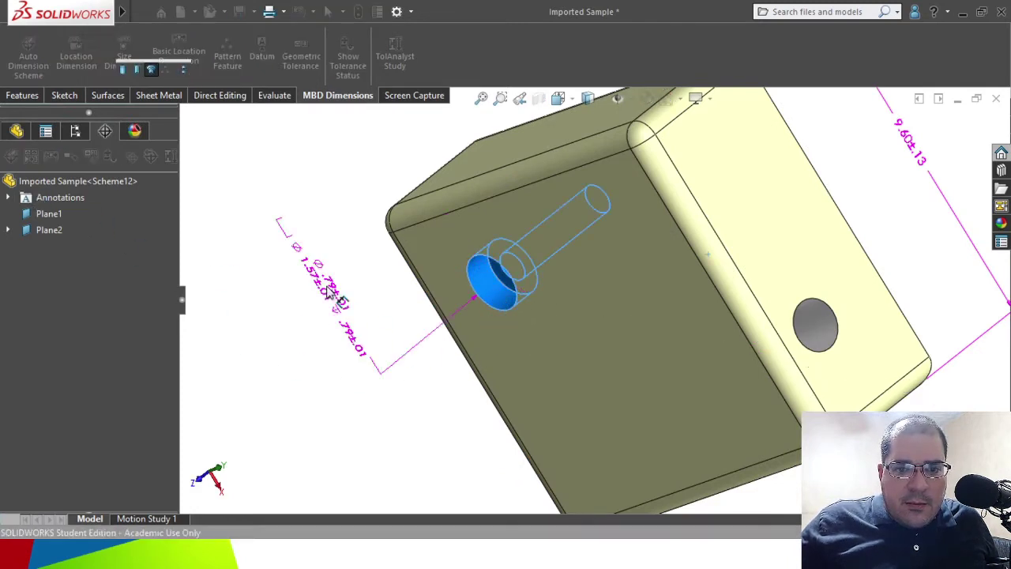
click(335, 295)
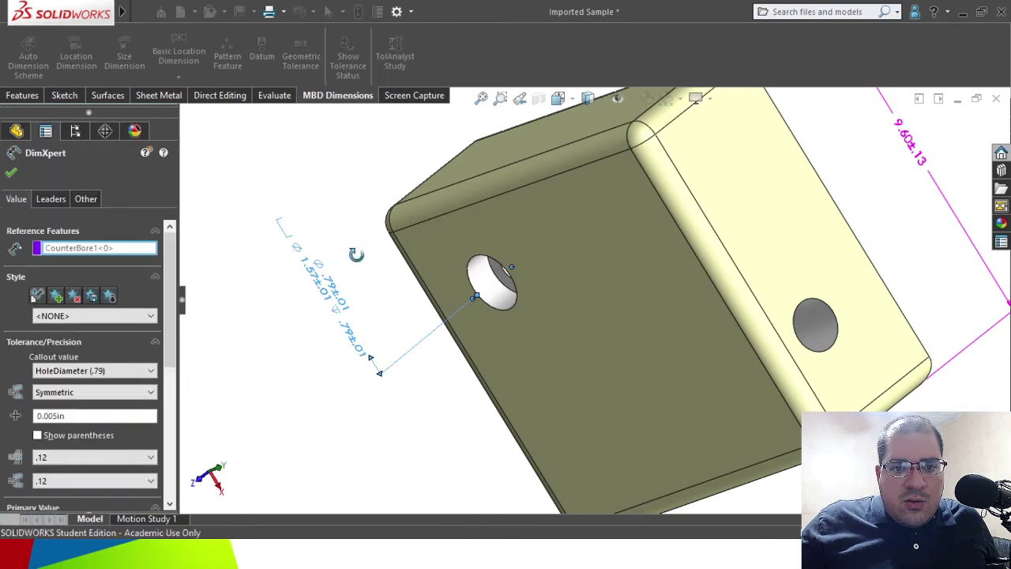
middle_drag(350, 237, 402, 297)
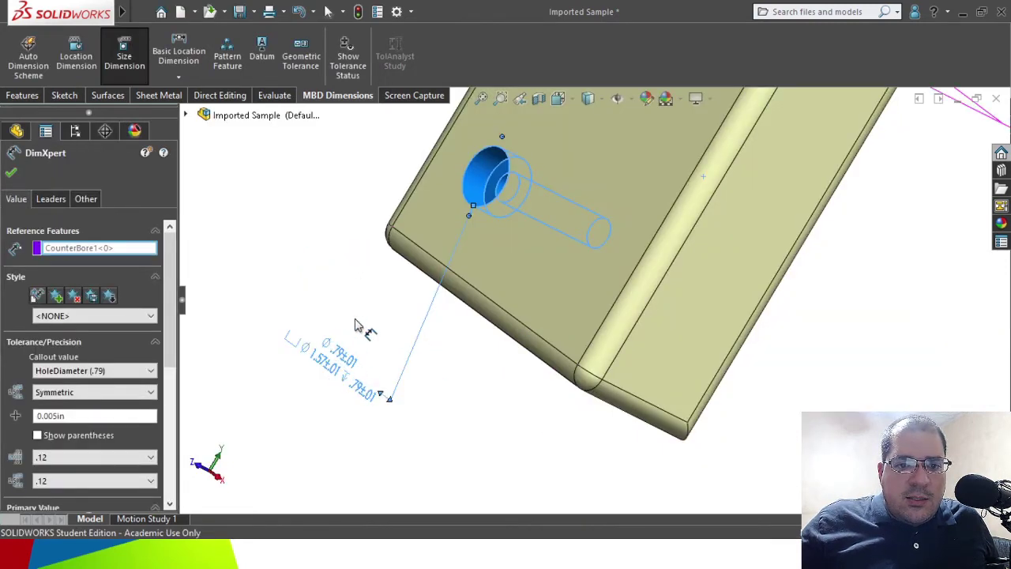
middle_drag(369, 284, 401, 318)
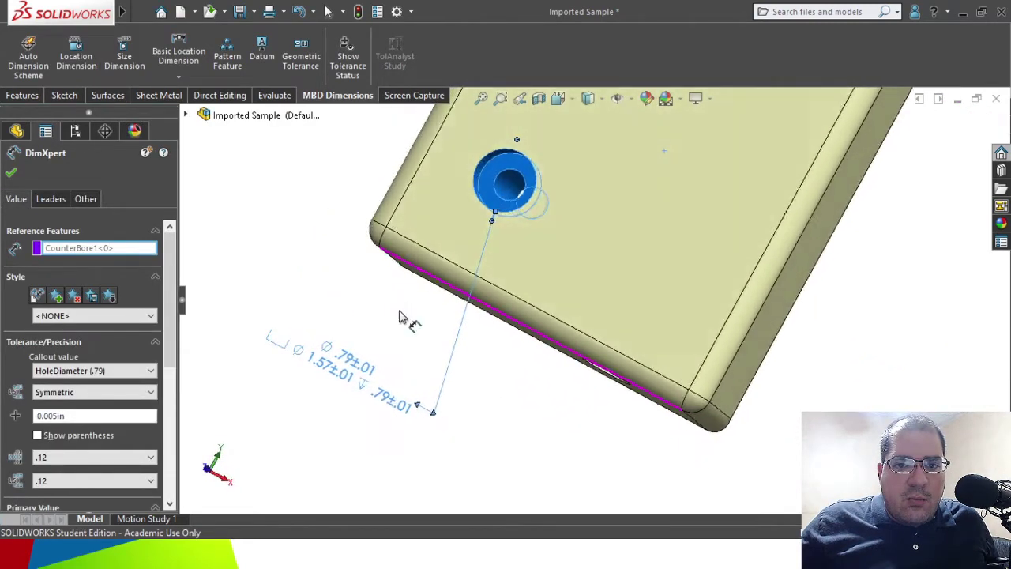
click(11, 173)
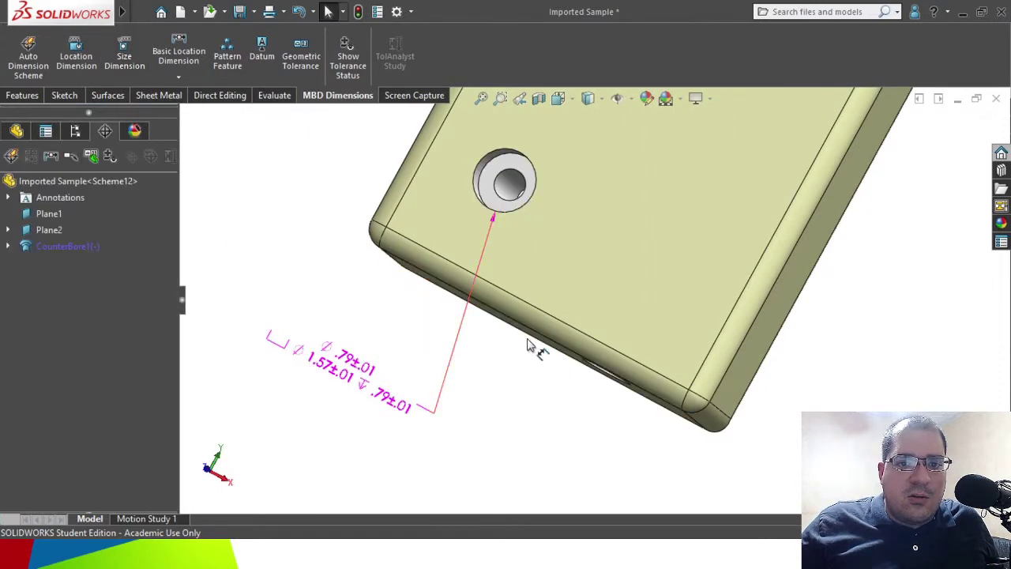
- Fit the block in view and switch over to the assy sample cabinet assembly
middle_drag(451, 248, 418, 195)
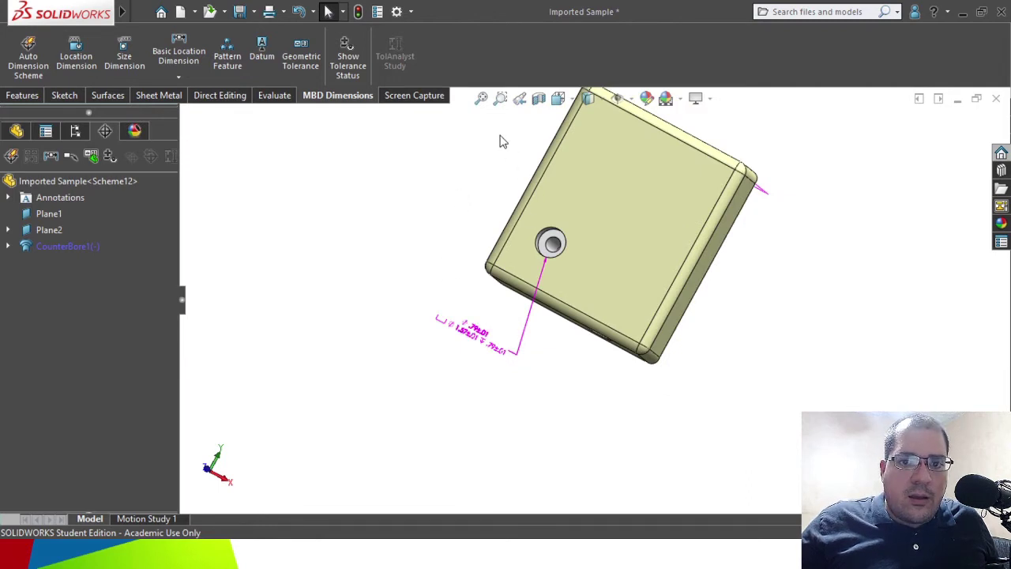
key(f)
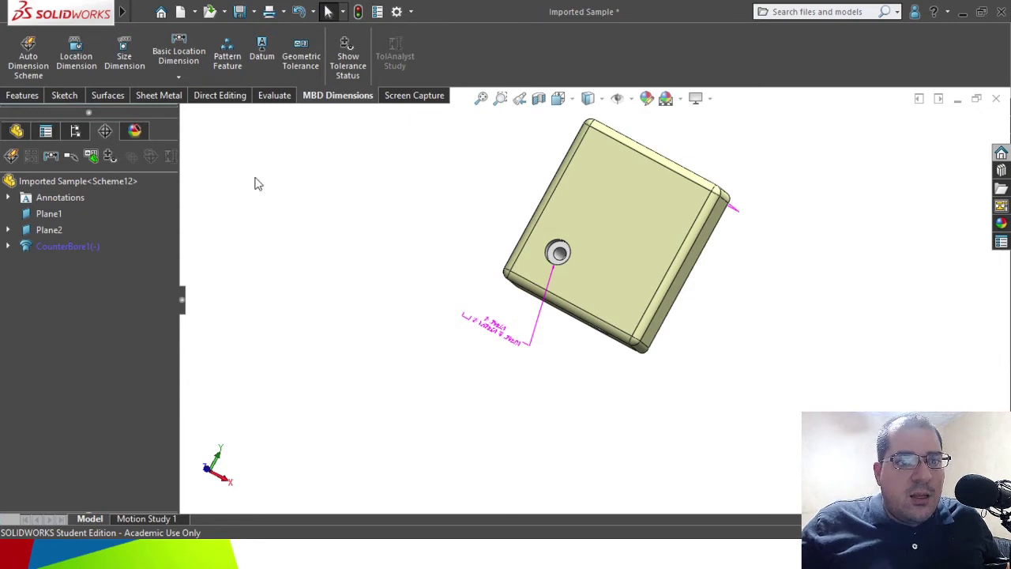
click(16, 132)
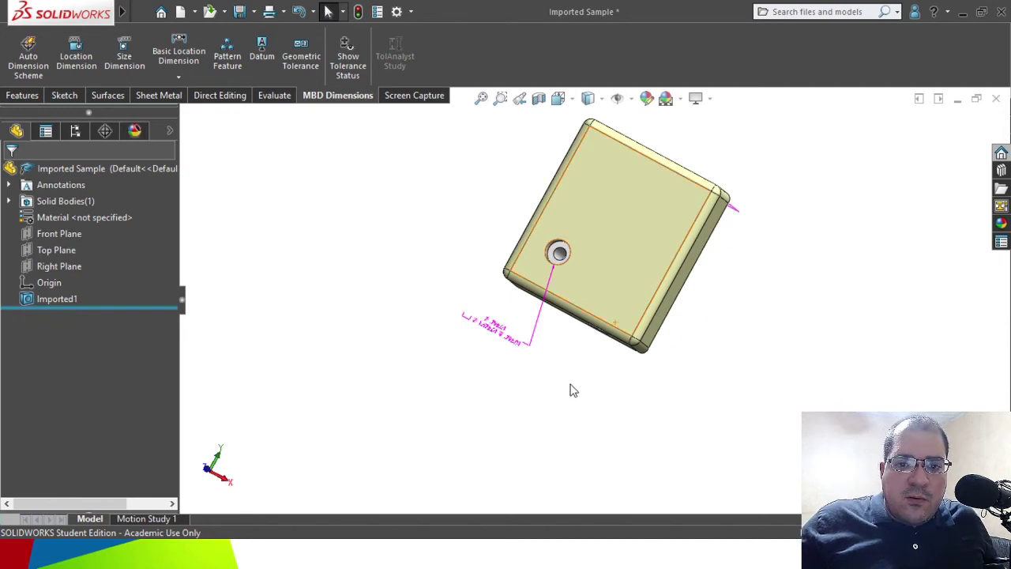
key(ctrl+w)
key(Return)
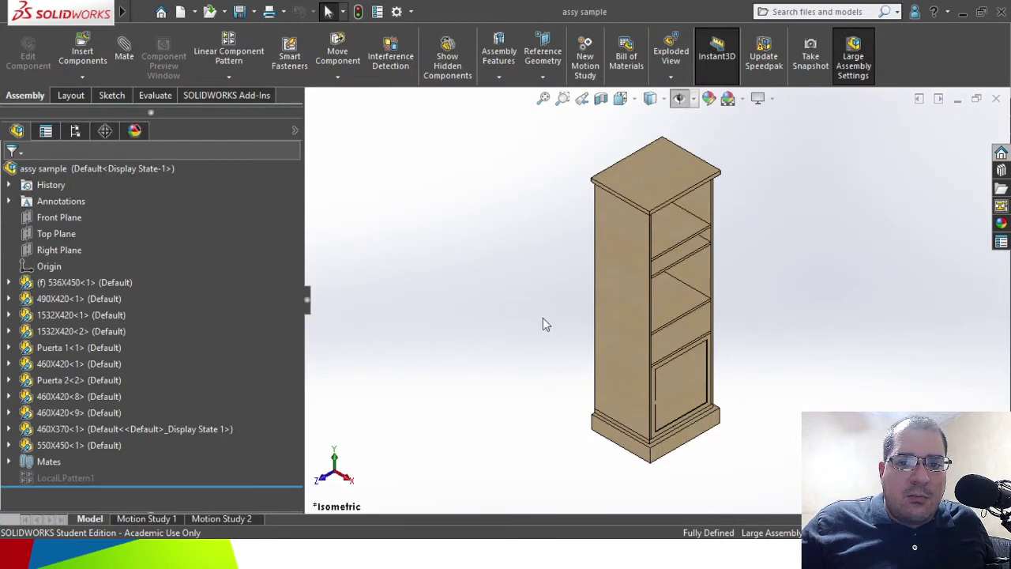
middle_drag(545, 387, 464, 337)
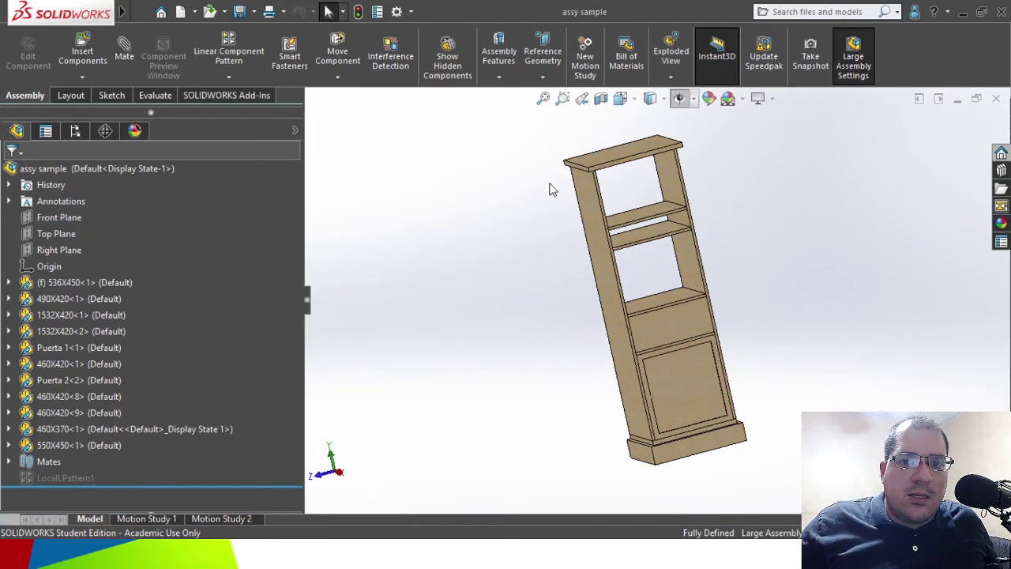
click(107, 131)
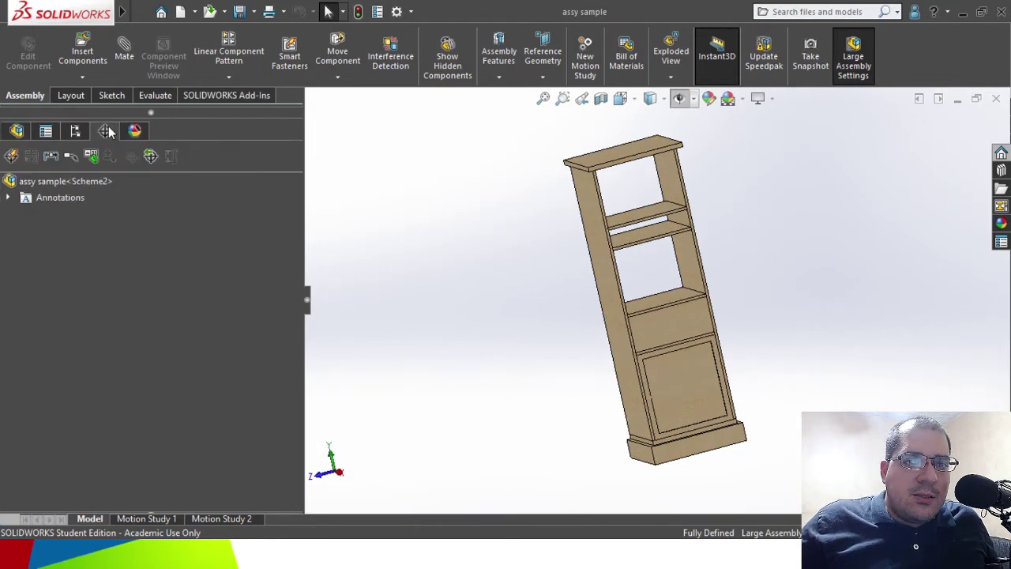
click(16, 131)
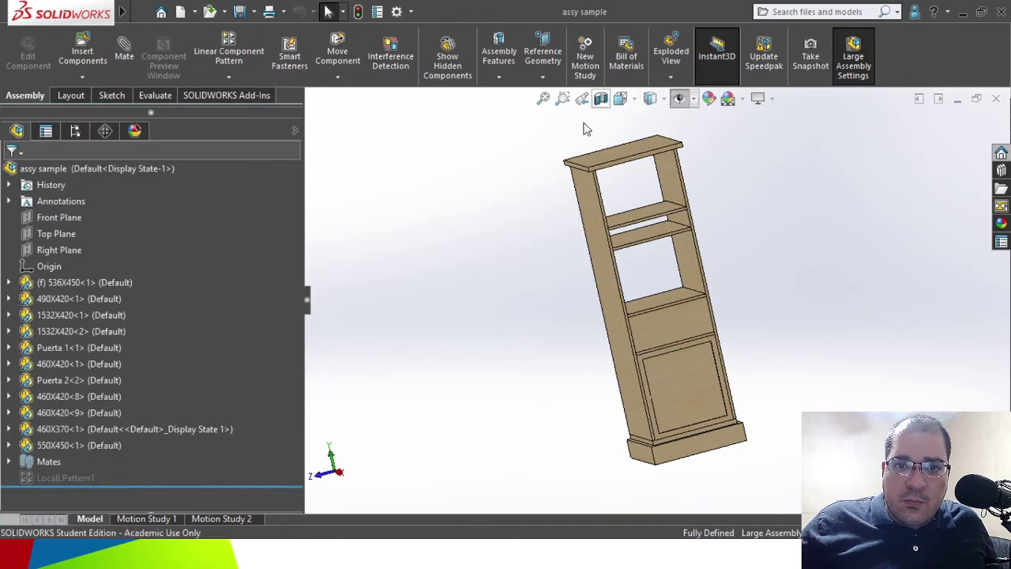
middle_drag(747, 347, 692, 363)
middle_drag(760, 389, 697, 397)
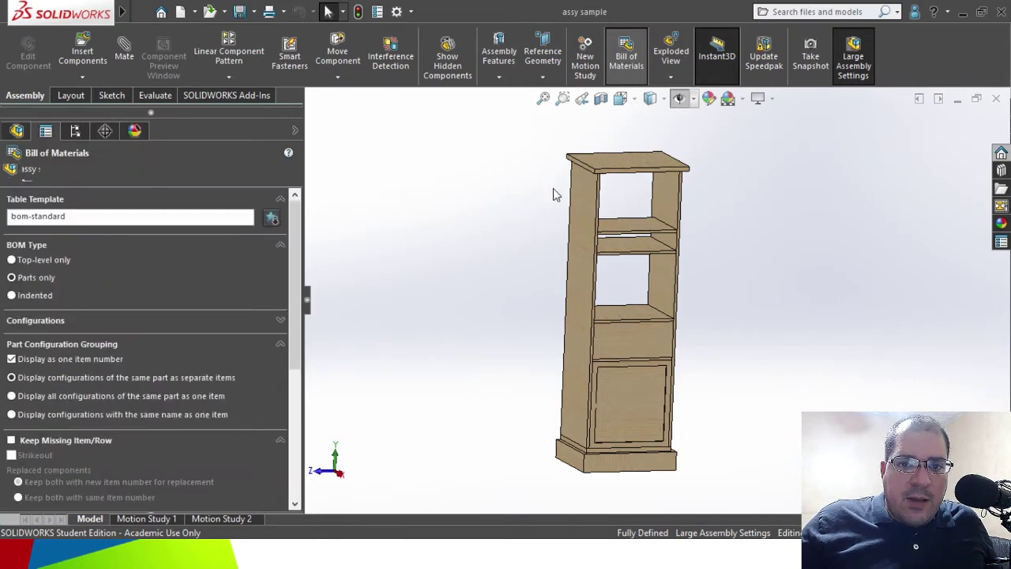
- Accept the bom-standard Parts only settings and drop the BOM table left of the cabinet
drag(296, 276, 288, 303)
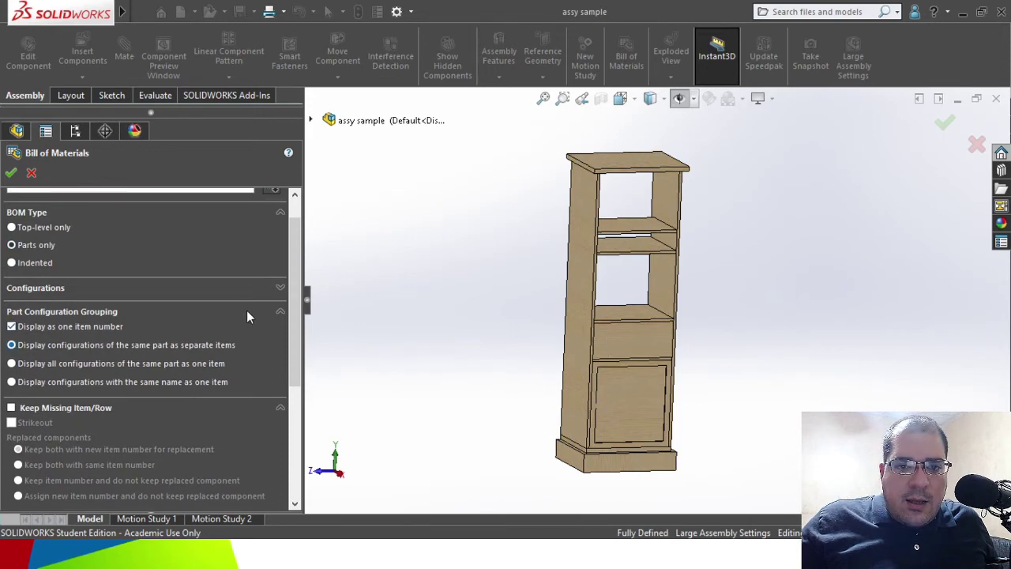
drag(296, 313, 295, 228)
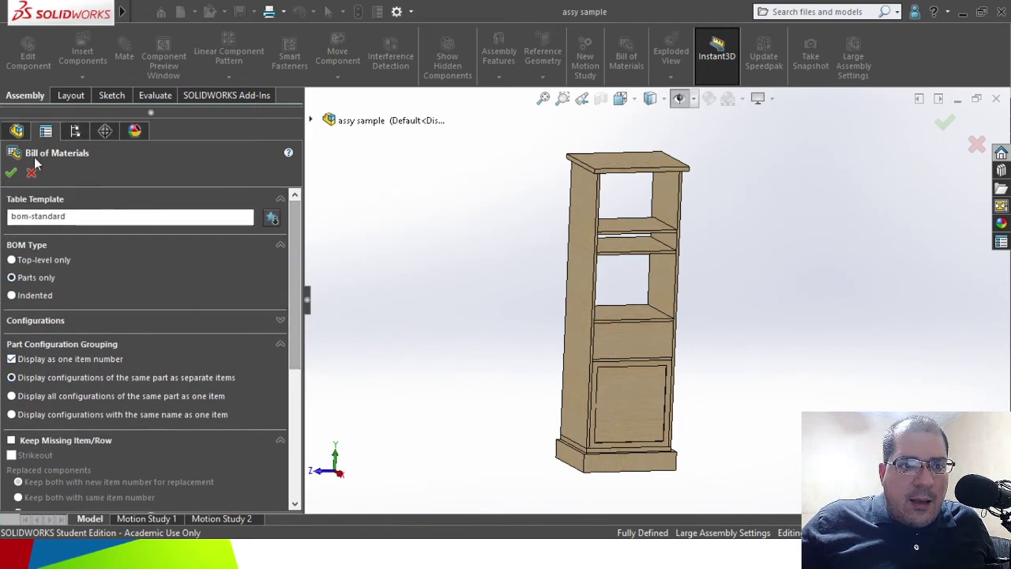
click(11, 174)
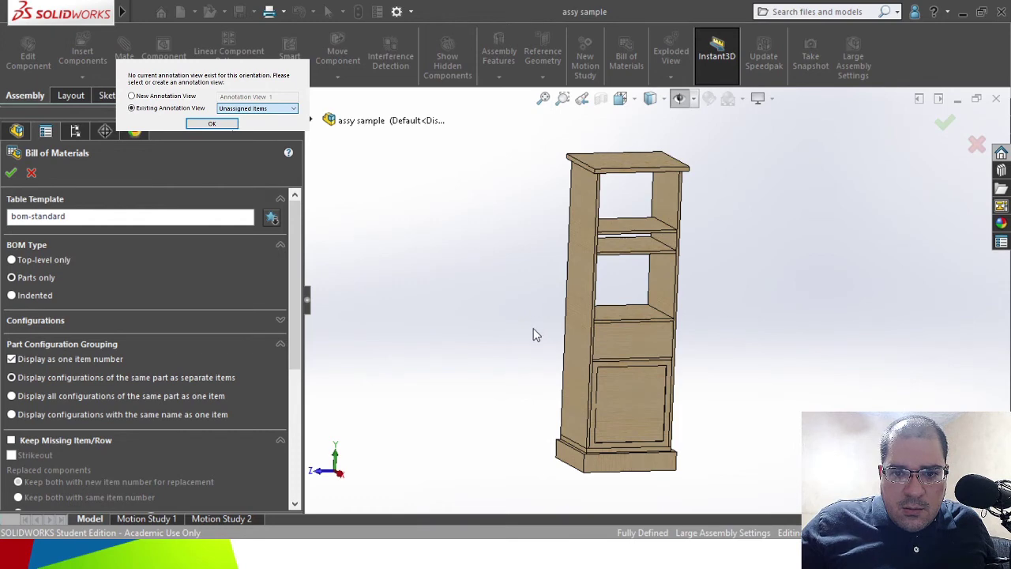
key(Return)
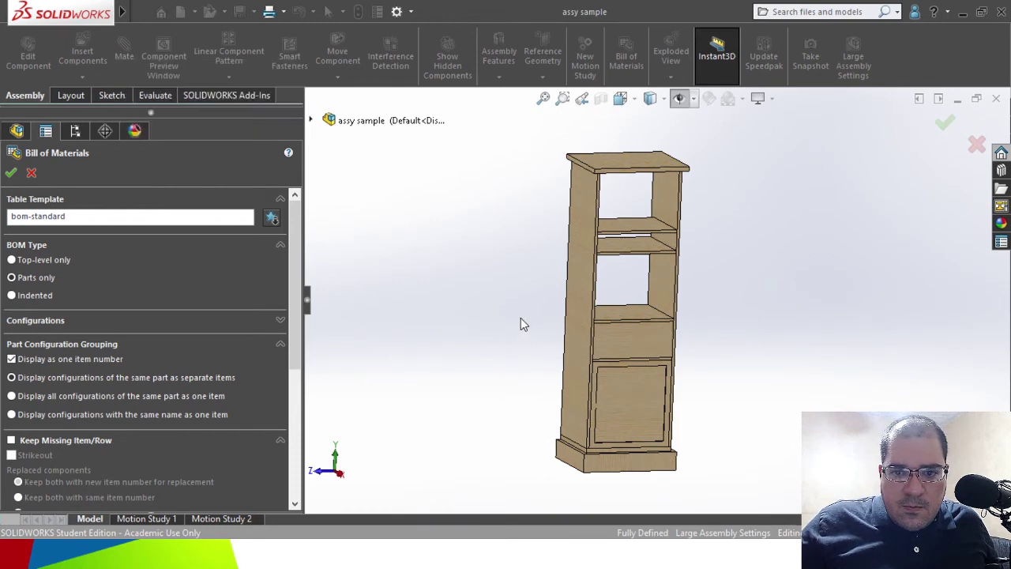
key(Return)
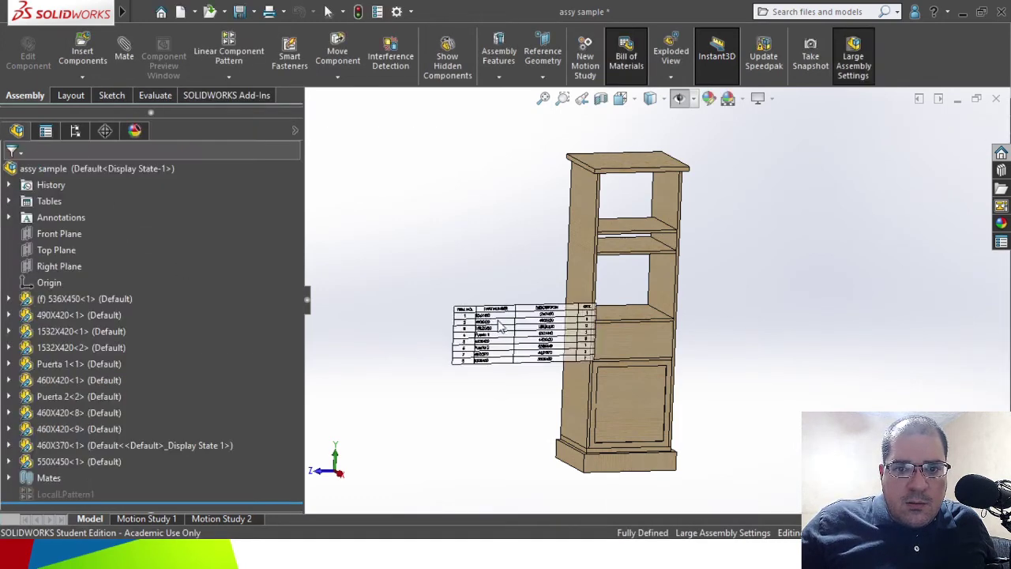
click(407, 355)
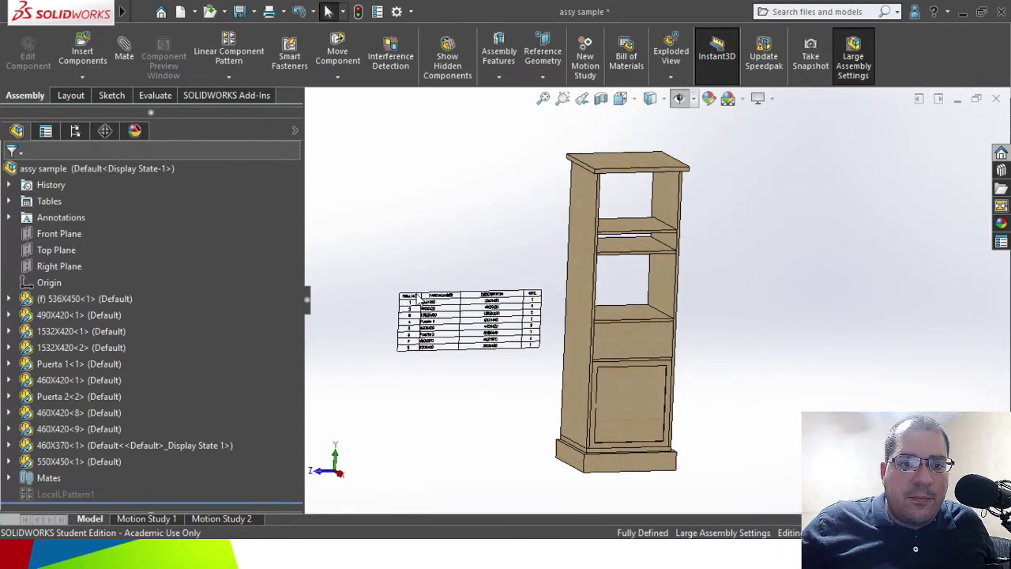
- Select the upper shelf face and the top board face for a location dimension
click(76, 131)
click(105, 133)
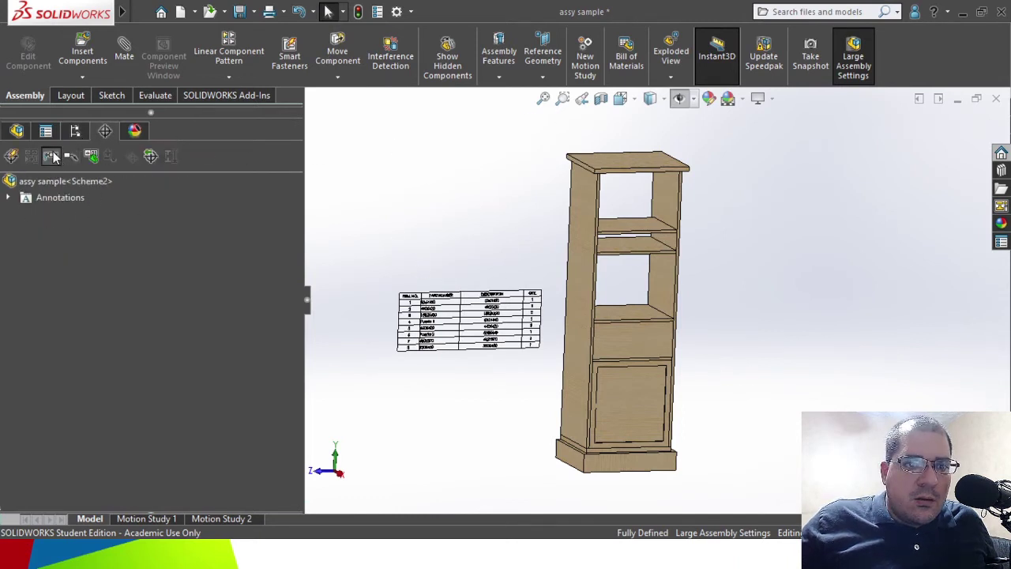
scroll(636, 223, down, 5)
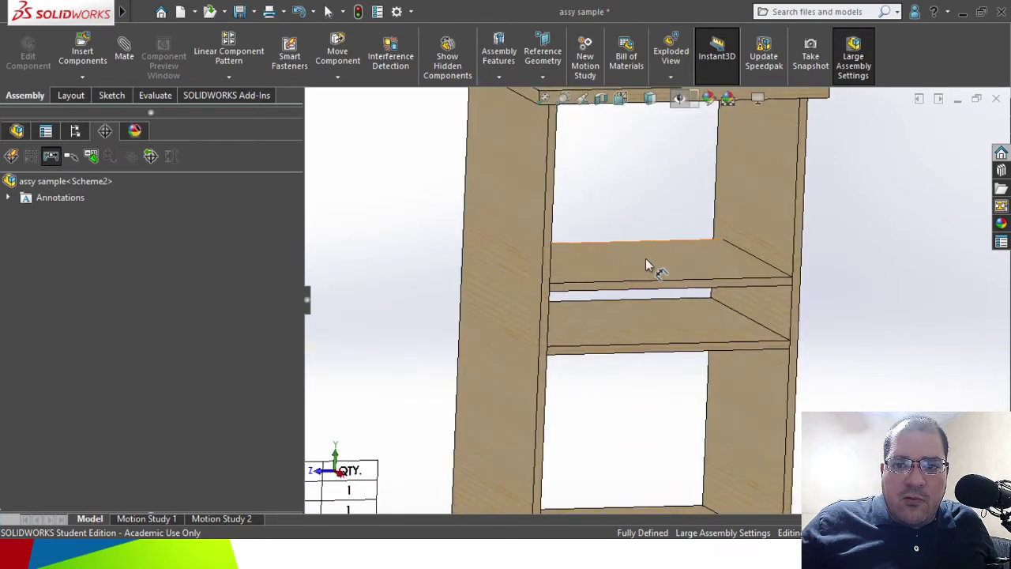
click(615, 268)
middle_drag(608, 192, 635, 218)
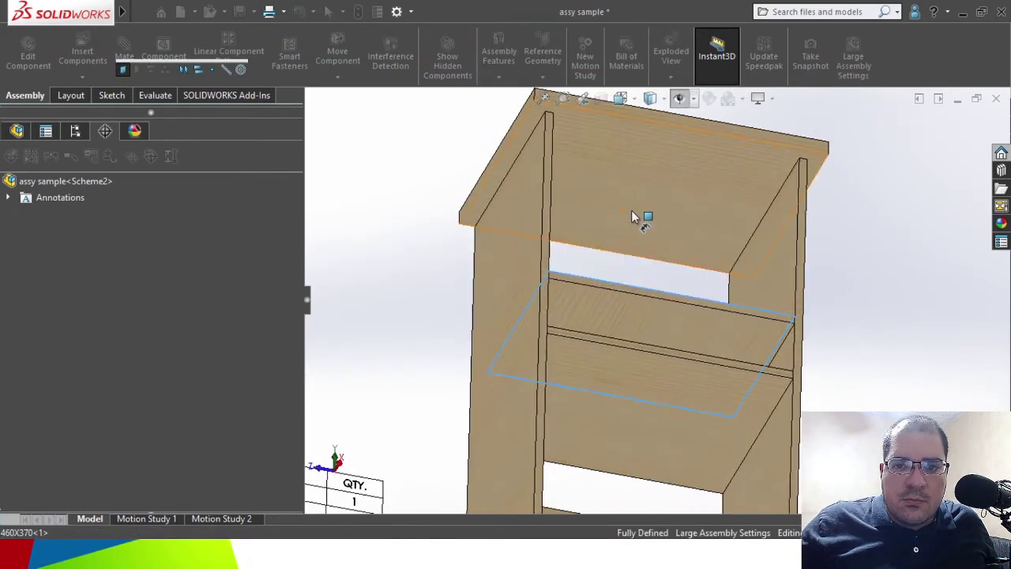
click(632, 218)
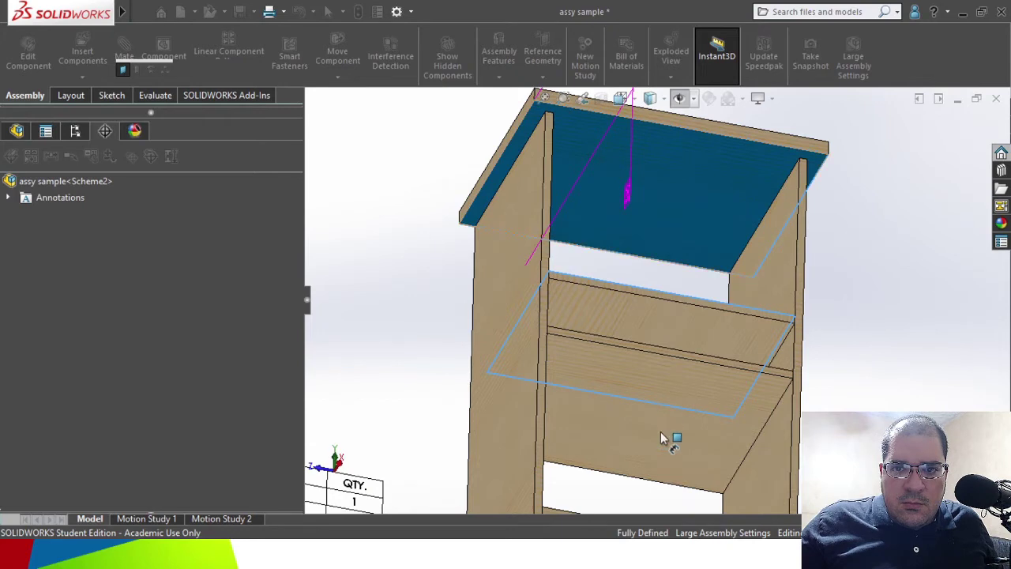
- Place the 330 mm distance dimension beside the cabinet and confirm it
middle_drag(660, 422, 670, 463)
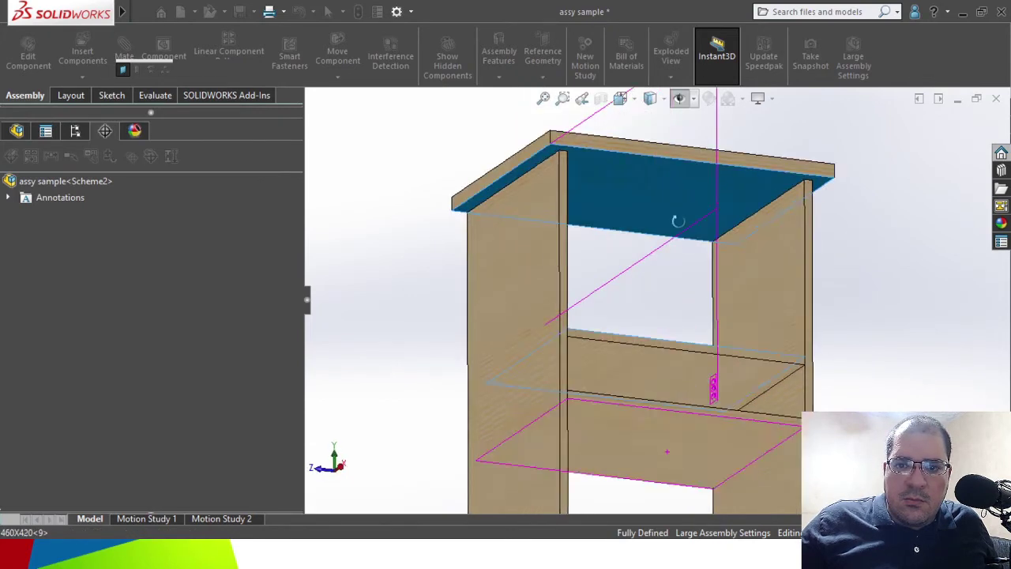
middle_drag(678, 221, 718, 226)
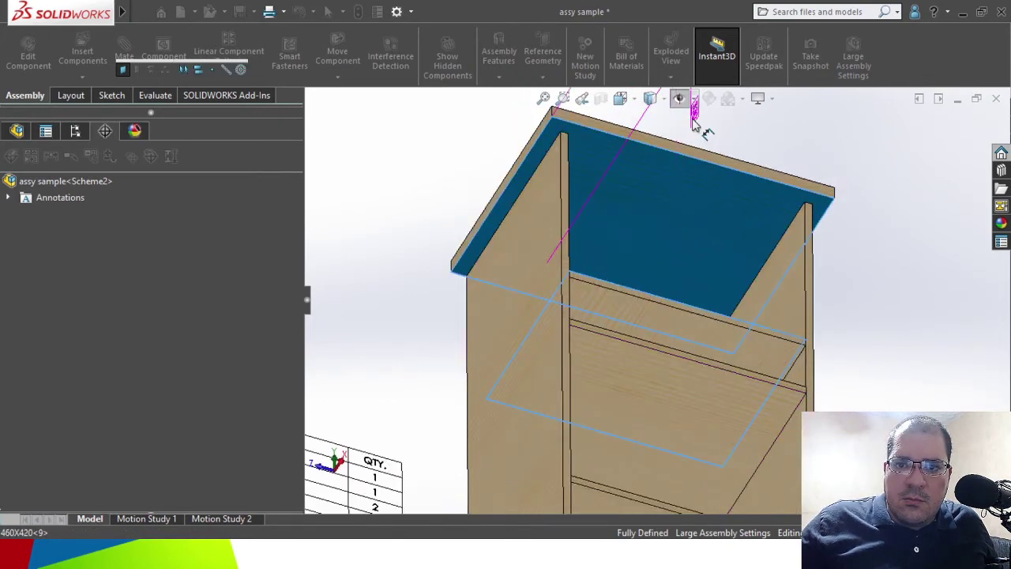
middle_drag(693, 122, 722, 147)
click(700, 254)
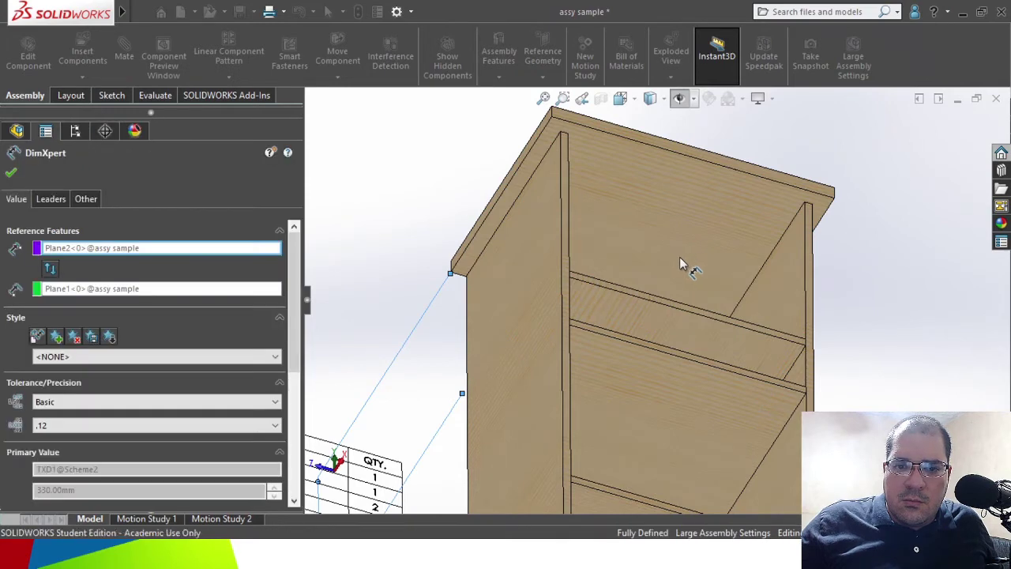
key(ctrl+7)
middle_drag(619, 507, 494, 279)
drag(460, 259, 738, 303)
click(11, 173)
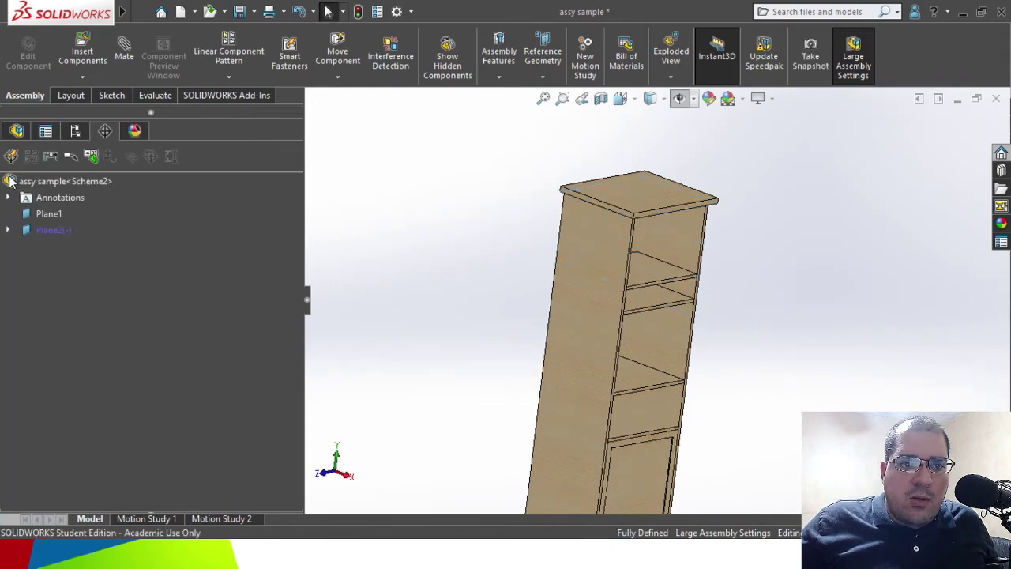
- Select DistanceBetween1@Plane2 (330) and drag it closer to the cabinet's upper left
click(8, 230)
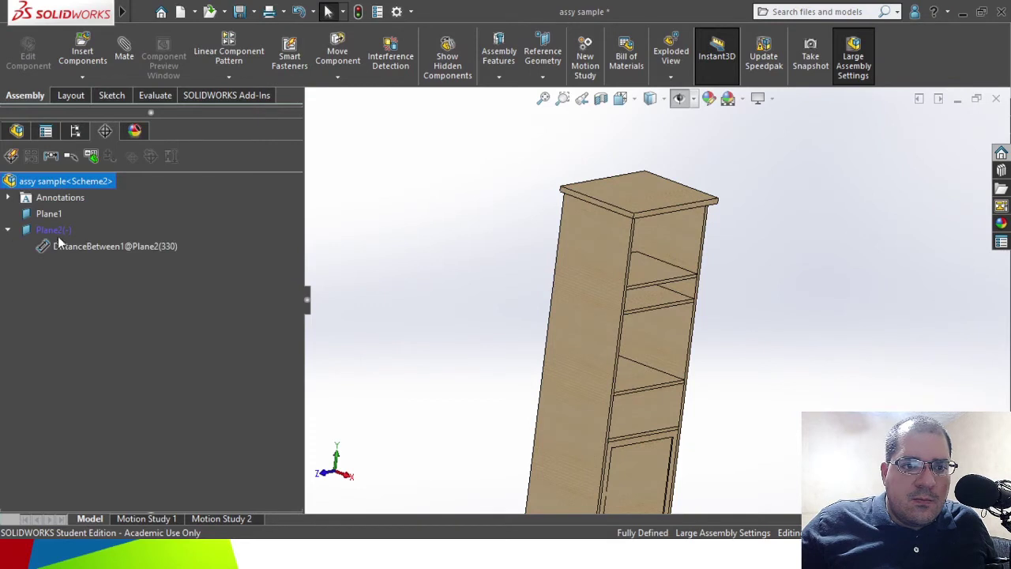
click(68, 246)
middle_drag(682, 382, 524, 269)
drag(437, 234, 495, 247)
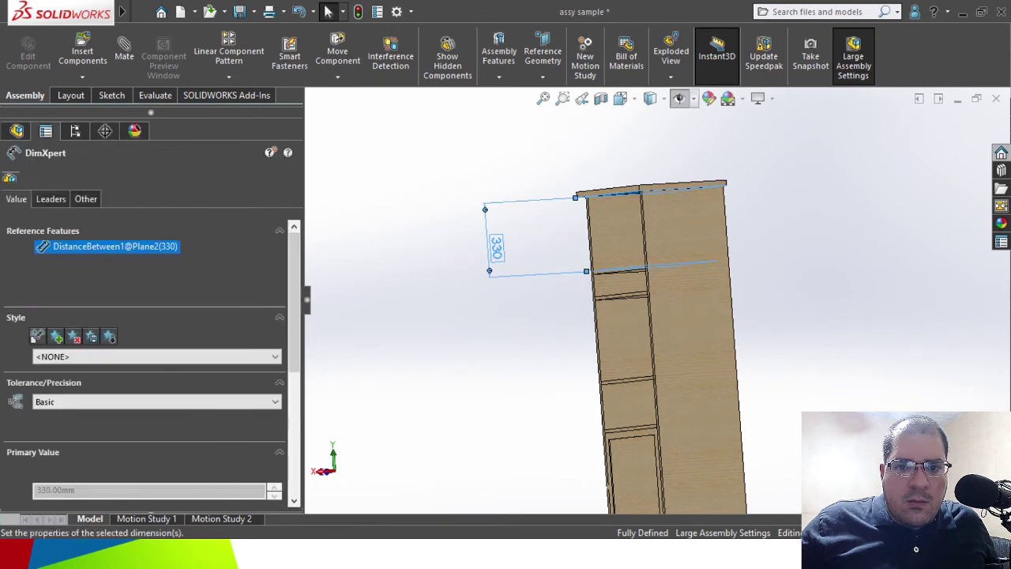
click(529, 359)
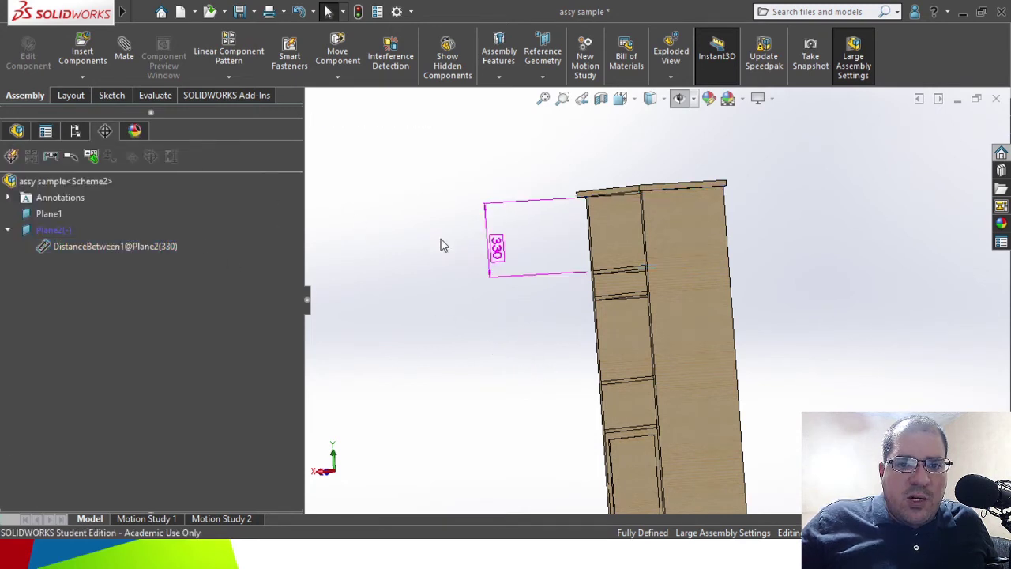